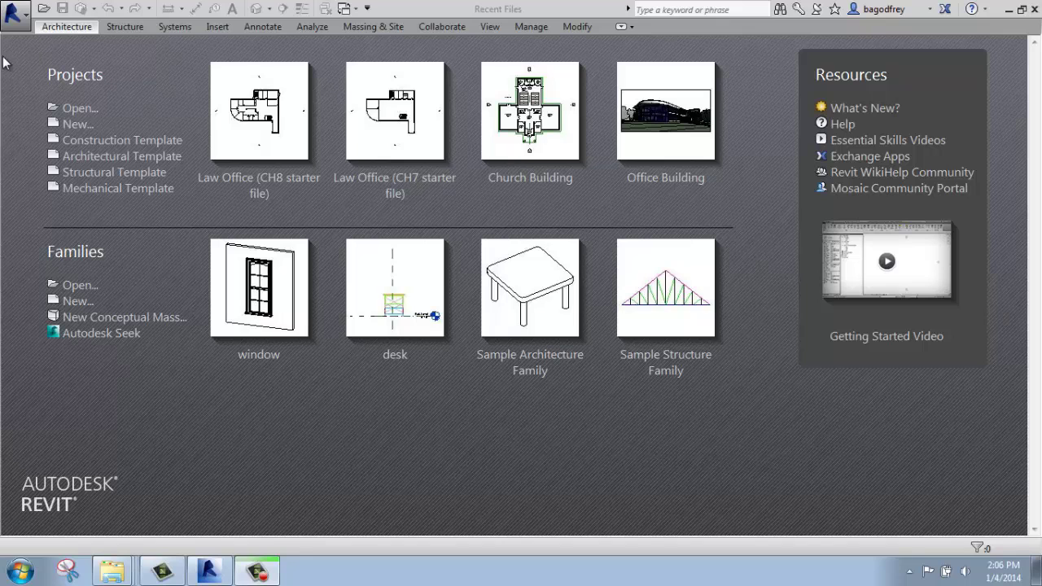
Step: Create a new project, Project4, from the Architectural Template on the start page
click(23, 18)
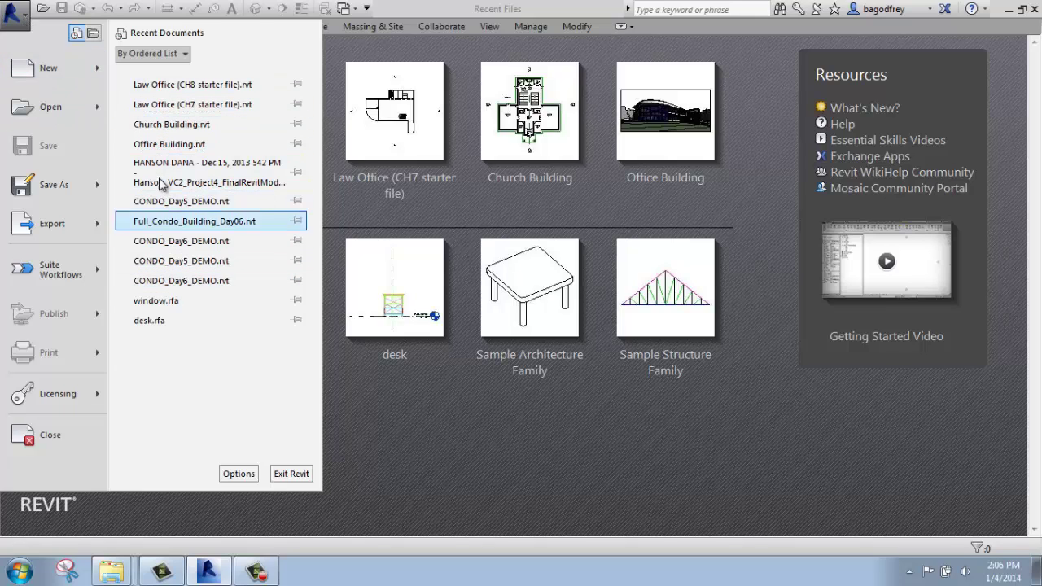
click(759, 60)
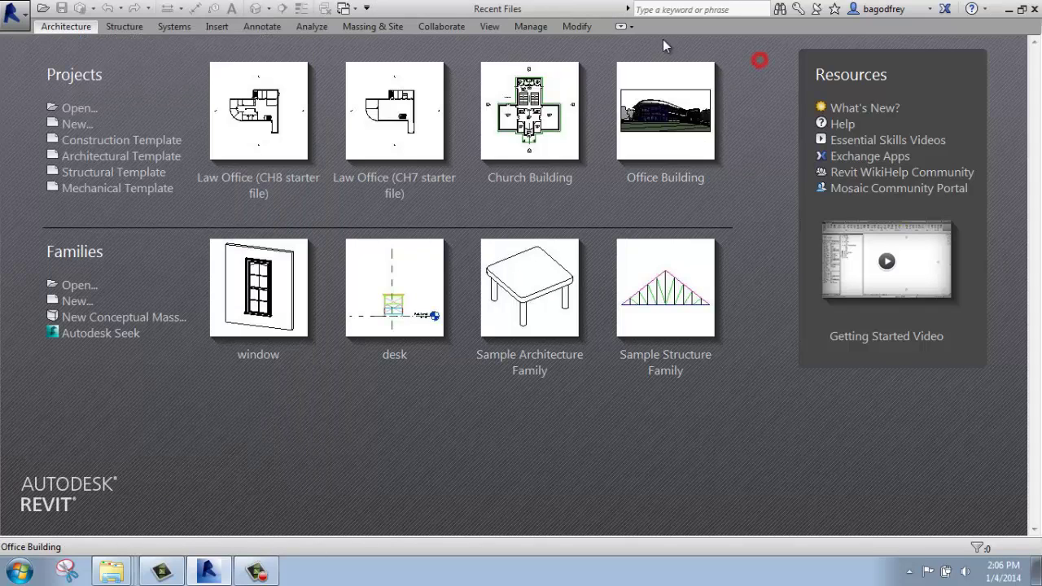
click(135, 157)
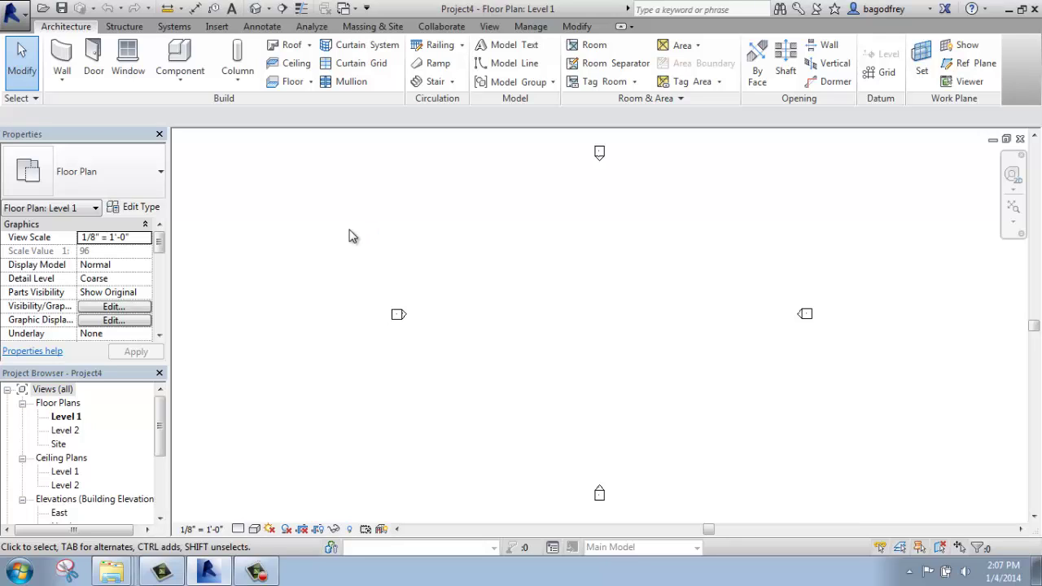
Step: Preview the Application menu's New, Open, Save As, Export and Print submenus, returning to Recent Documents
click(25, 18)
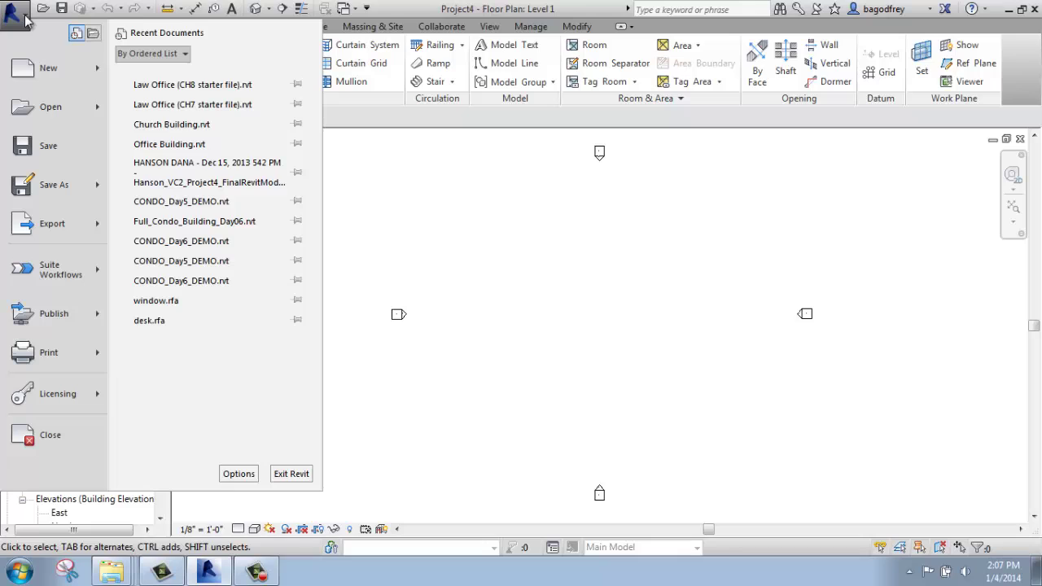
mouse_move(39, 70)
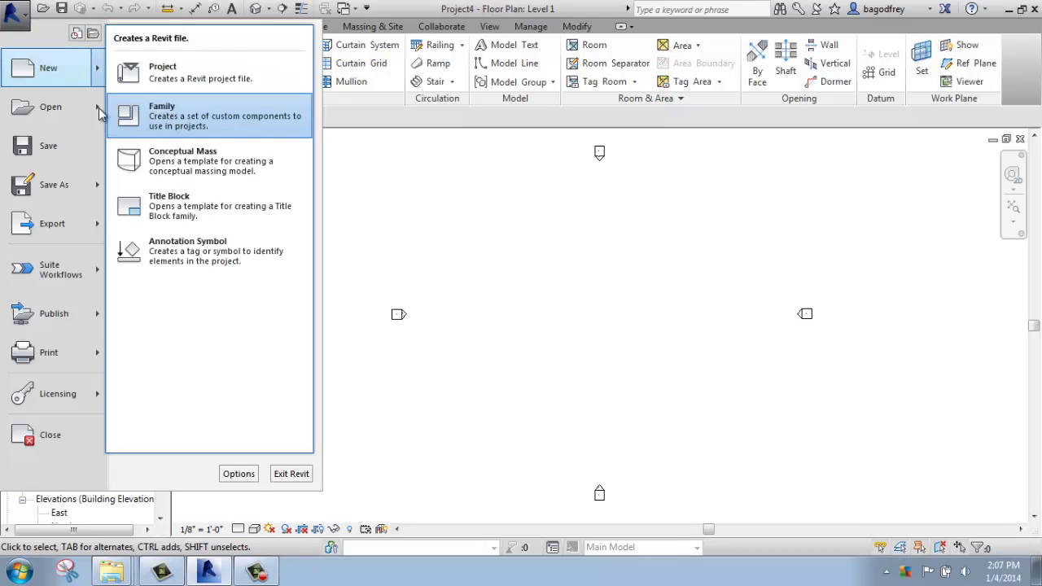
mouse_move(76, 113)
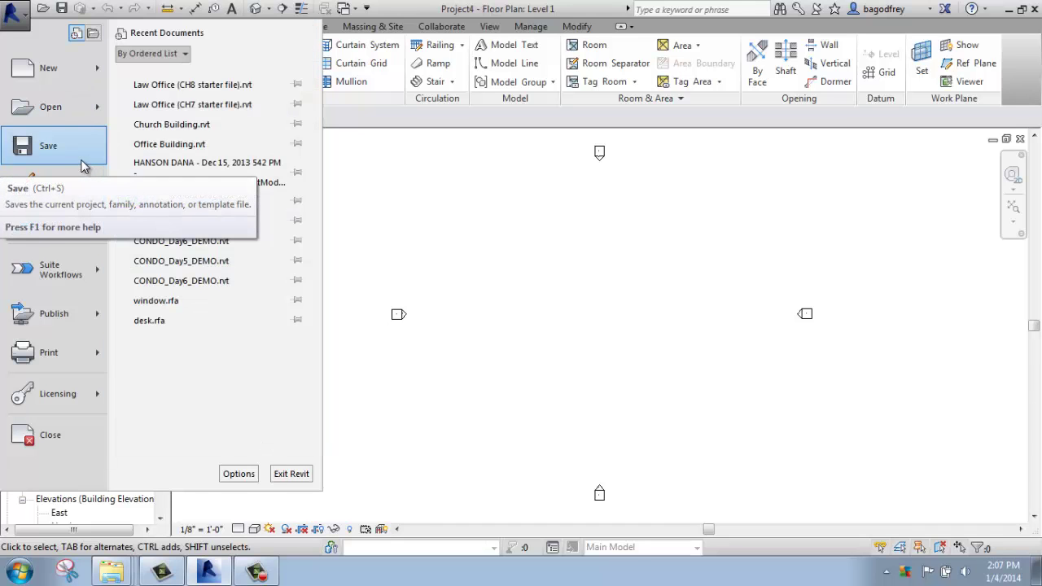
mouse_move(45, 228)
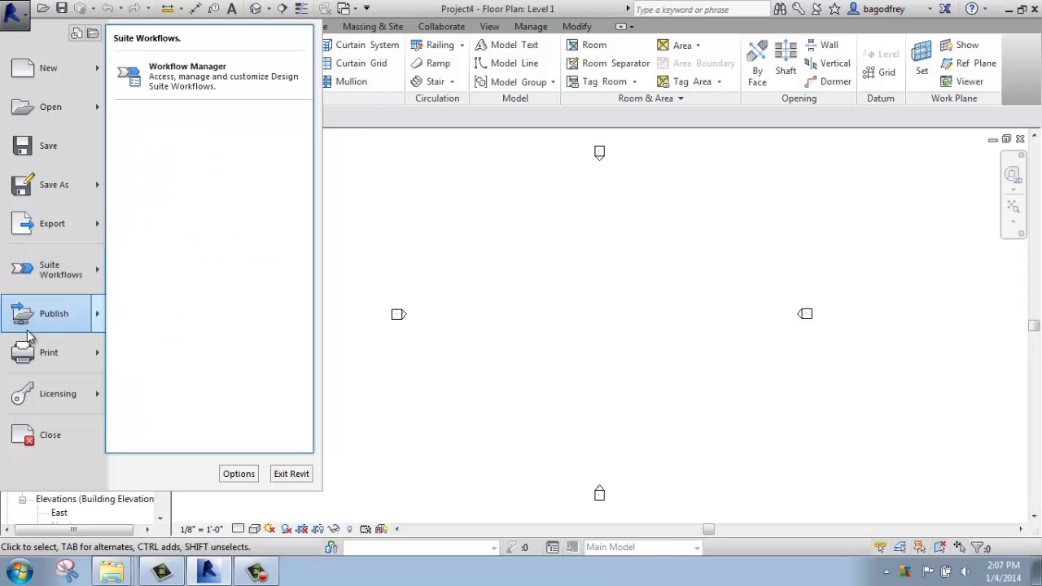
mouse_move(36, 360)
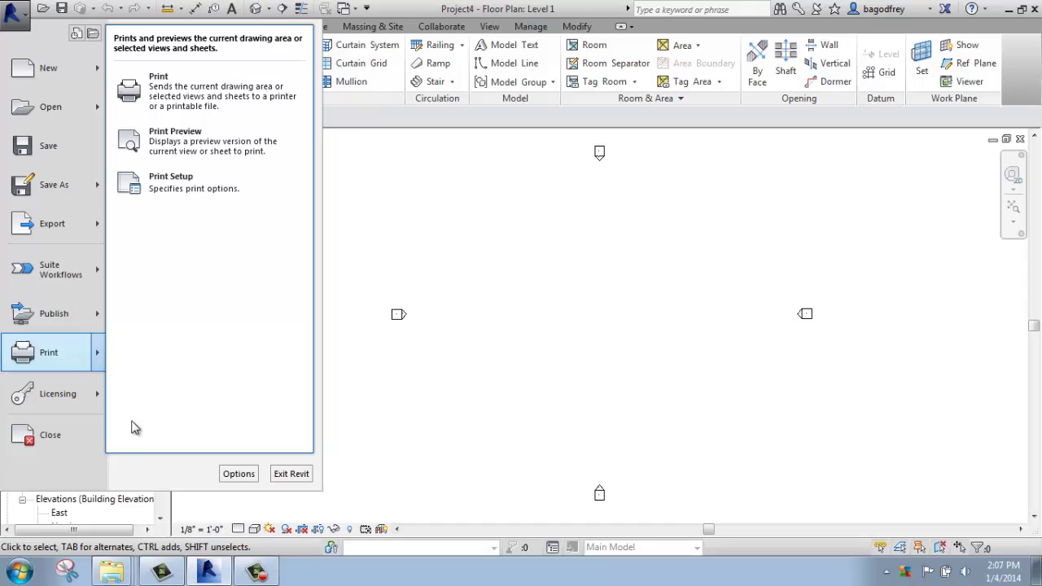
click(148, 461)
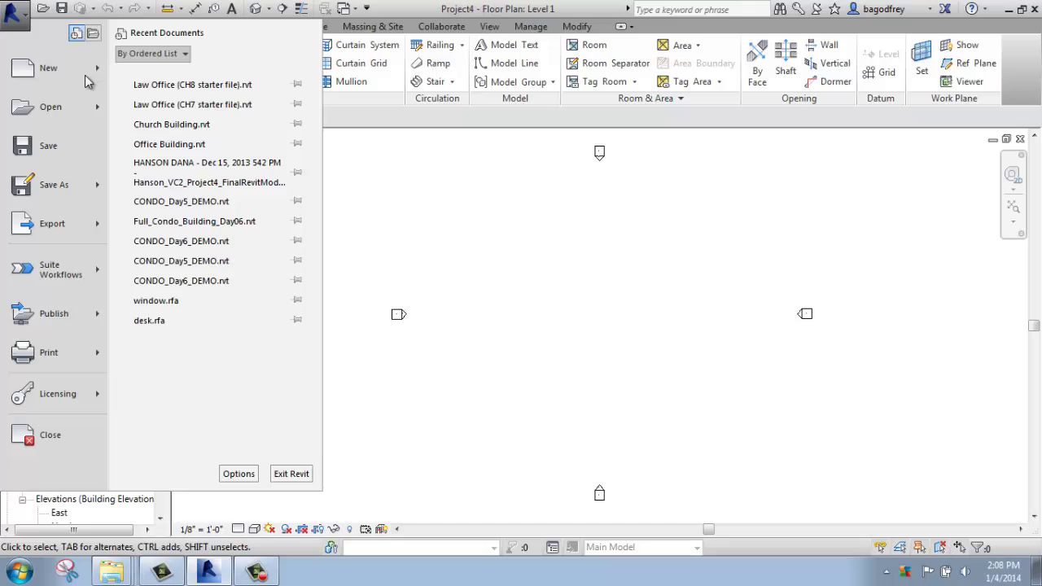
click(94, 33)
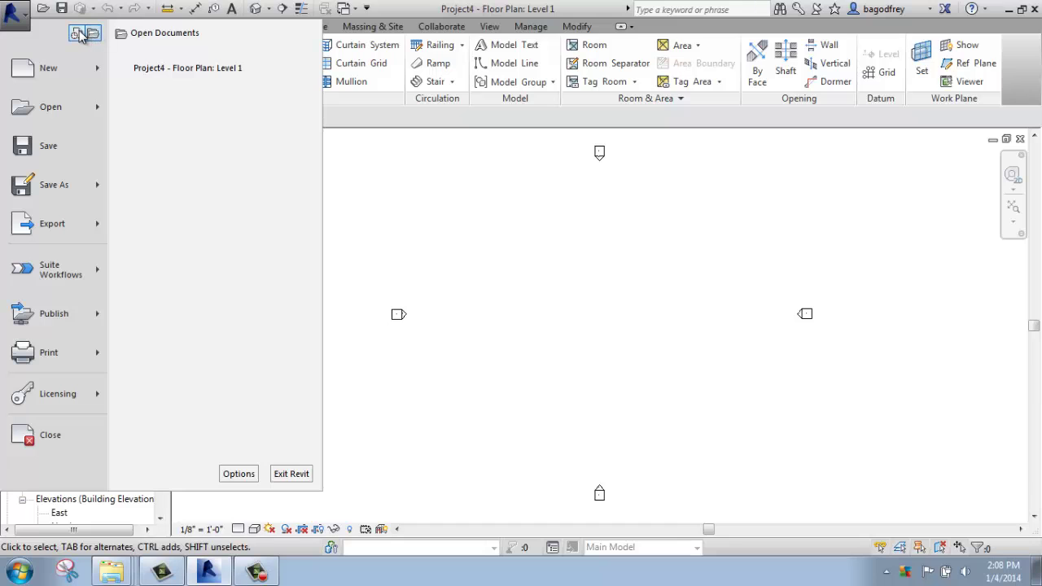
click(76, 33)
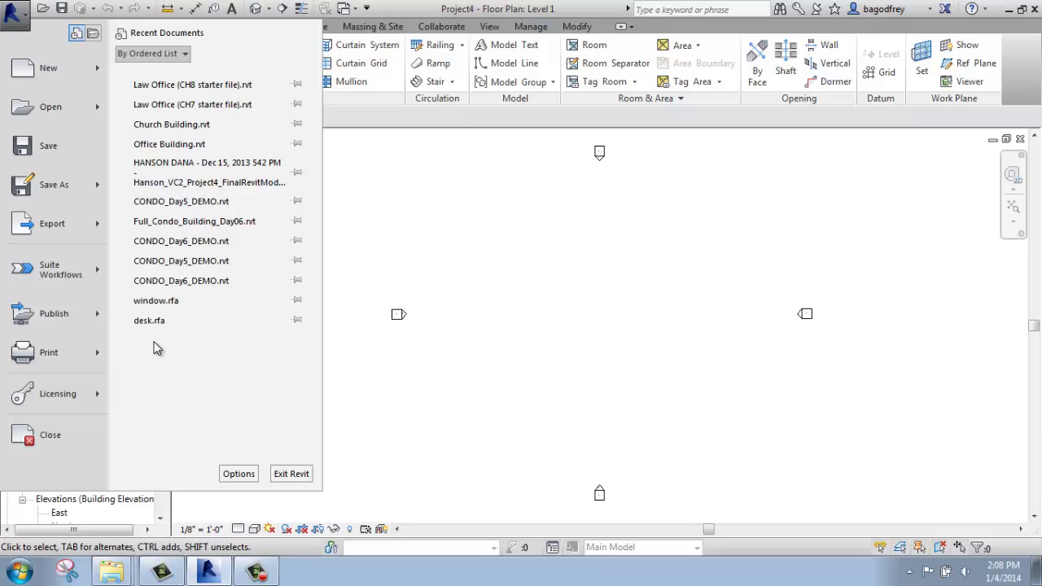
click(297, 84)
click(296, 105)
click(297, 172)
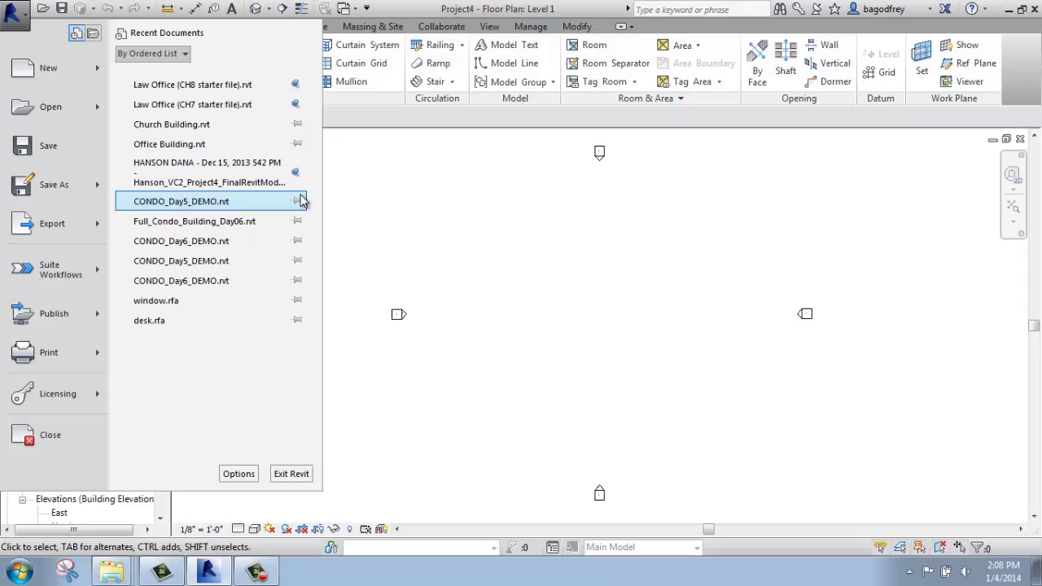
click(296, 201)
click(294, 201)
click(294, 173)
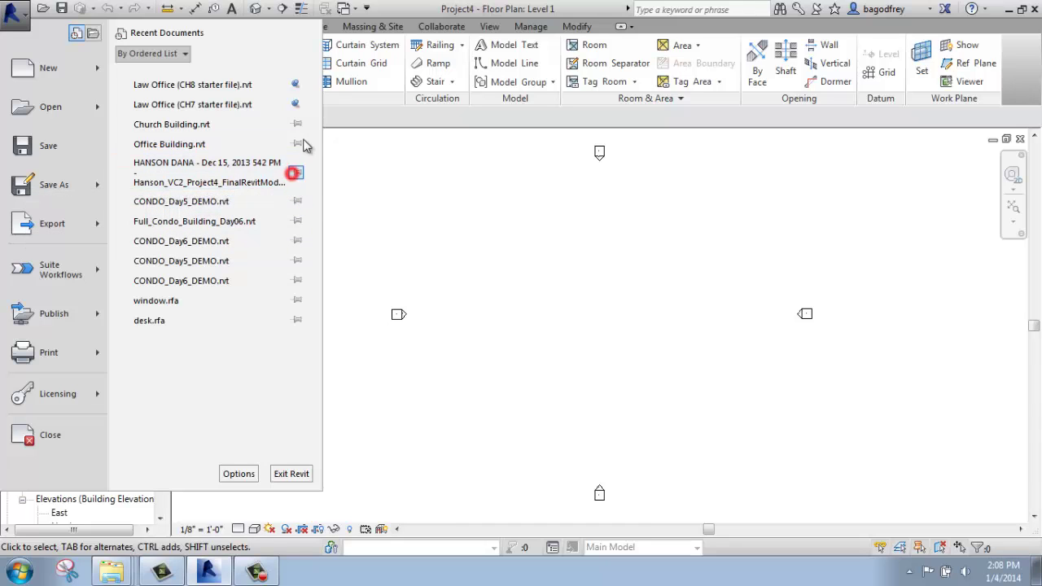
click(295, 103)
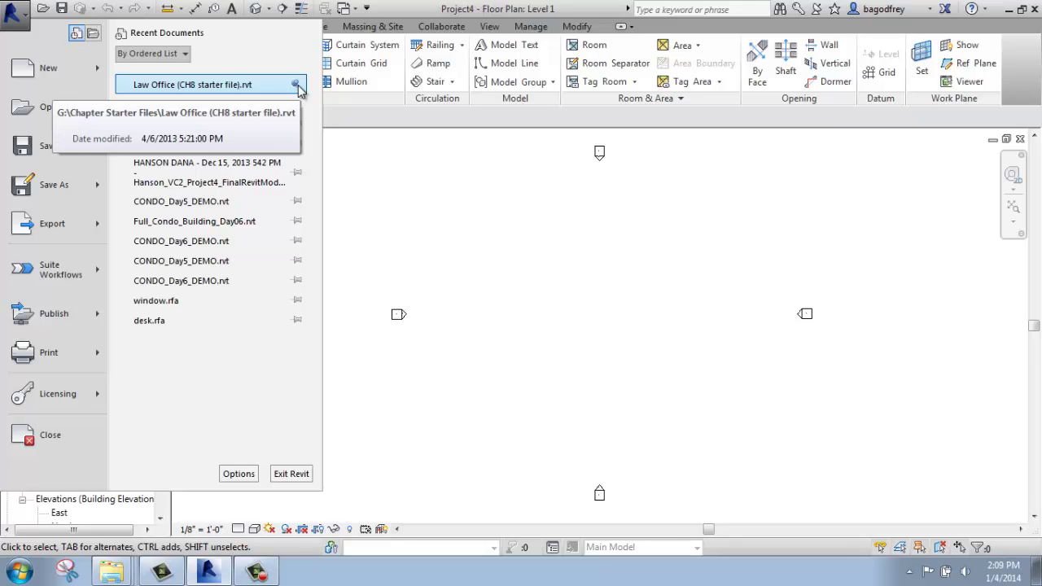
click(297, 84)
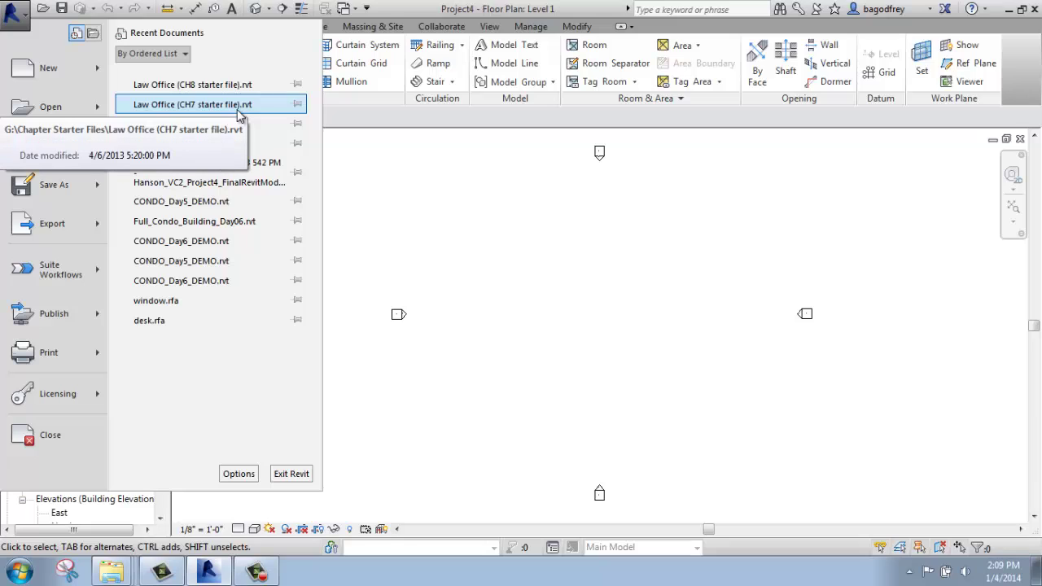
Step: Check Project4 under Open Documents, then dismiss the Application menu to reveal the Level 1 plan
click(92, 33)
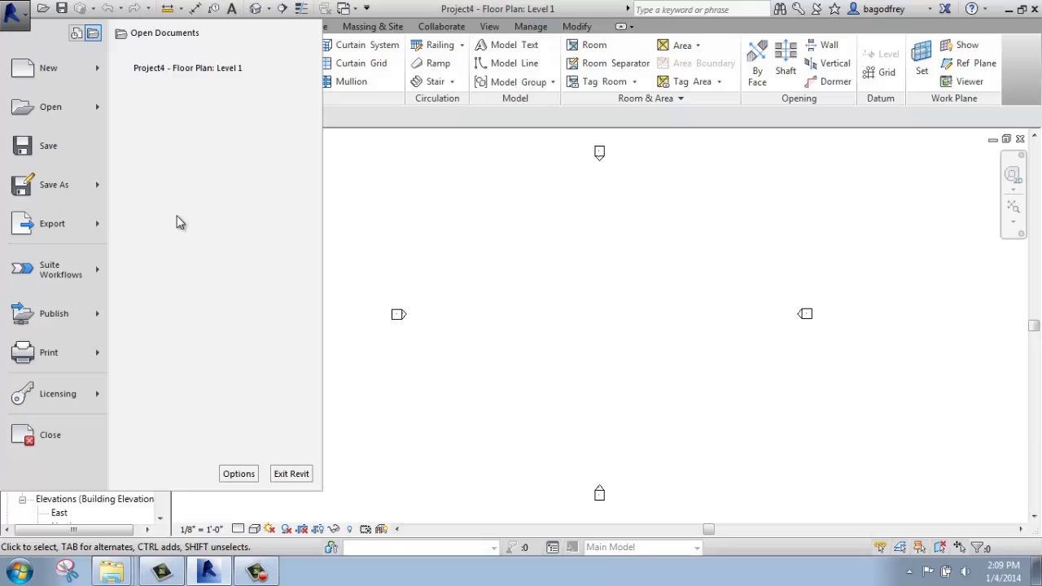
click(187, 73)
click(76, 33)
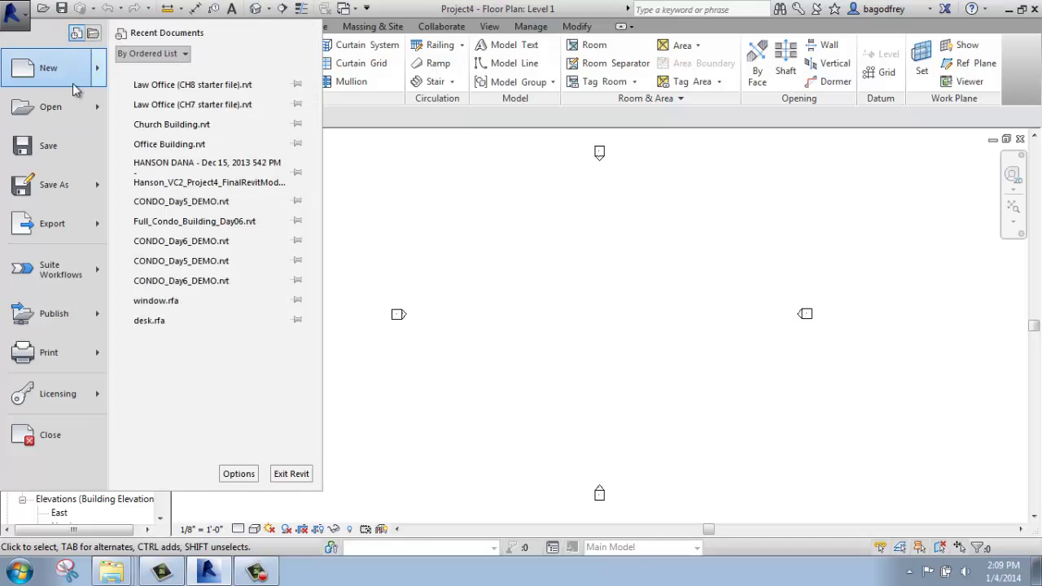
click(391, 219)
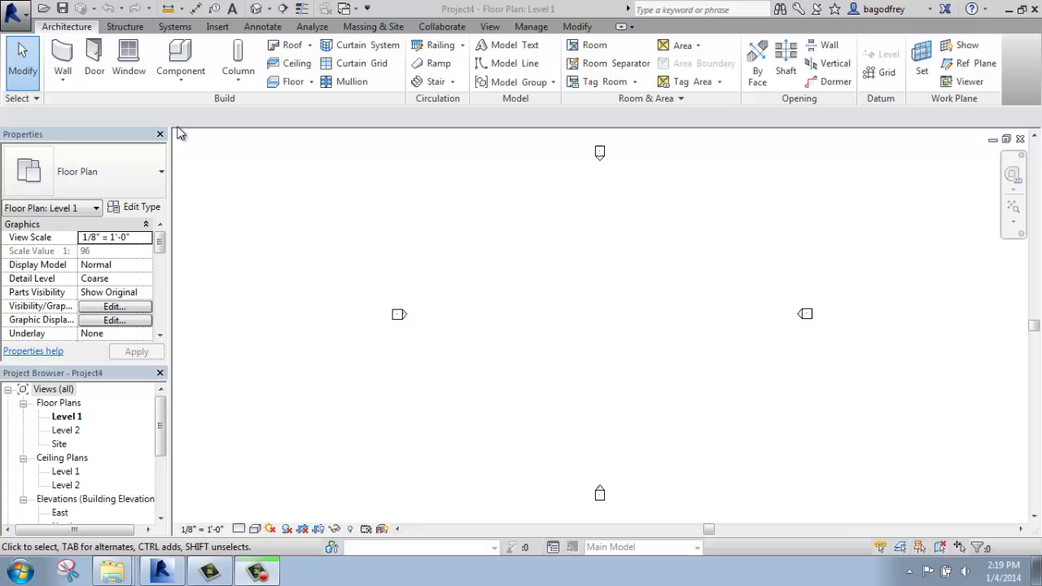
Step: Tour the Structure, Systems, Insert, Annotate and Analyze ribbon tabs
click(110, 28)
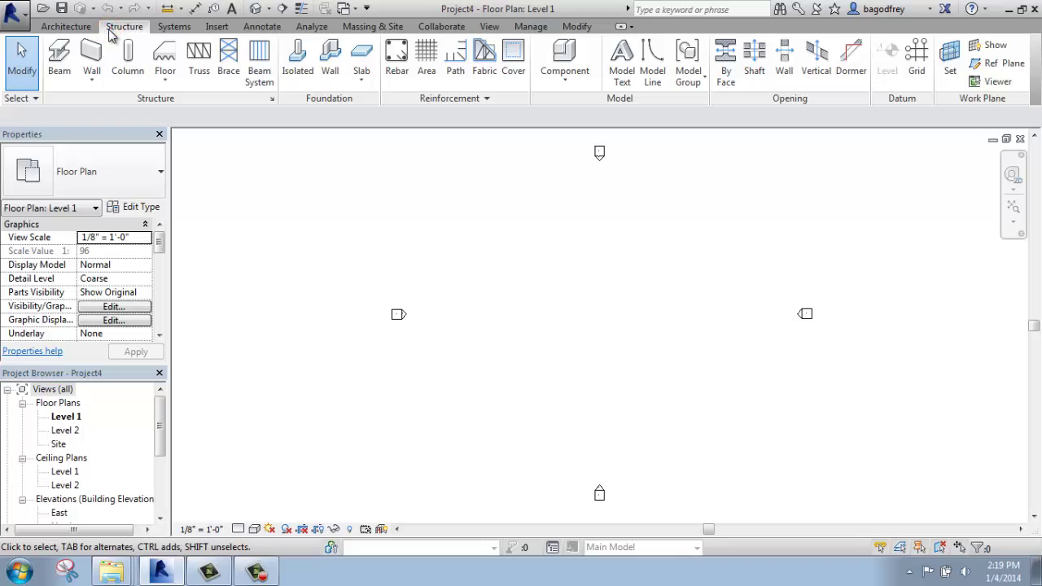
click(163, 29)
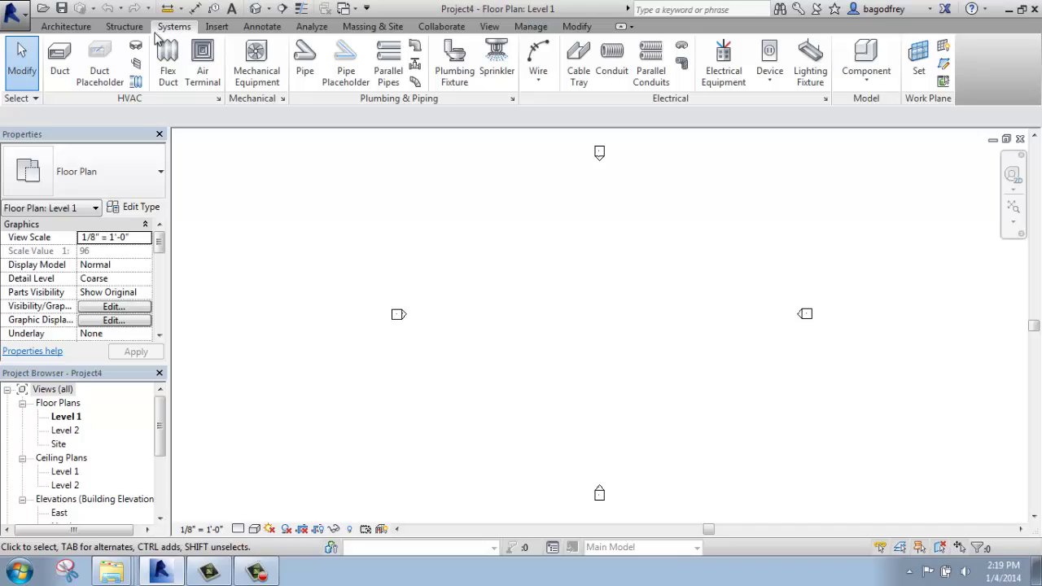
click(217, 28)
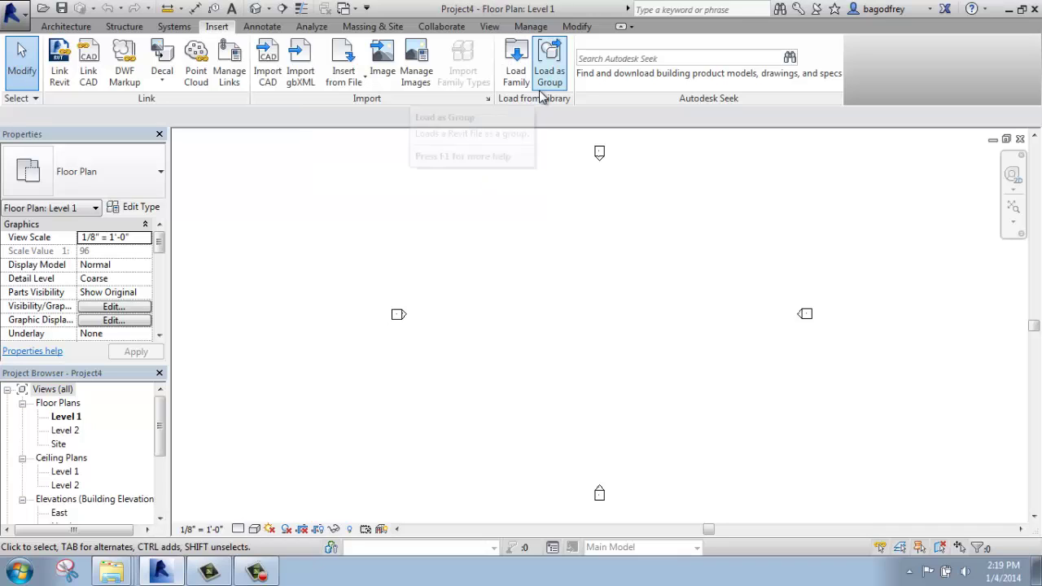
click(263, 27)
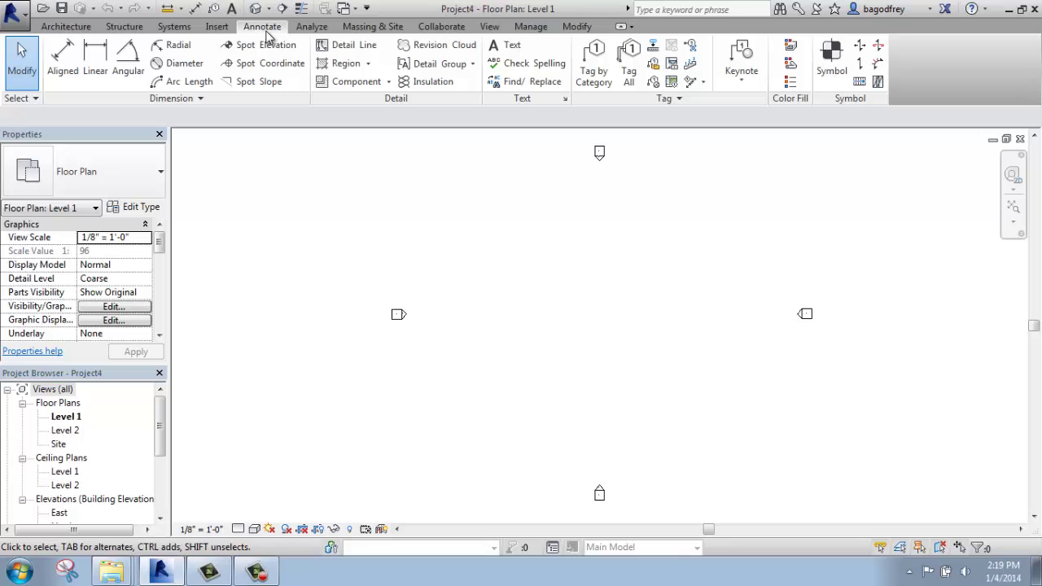
click(315, 27)
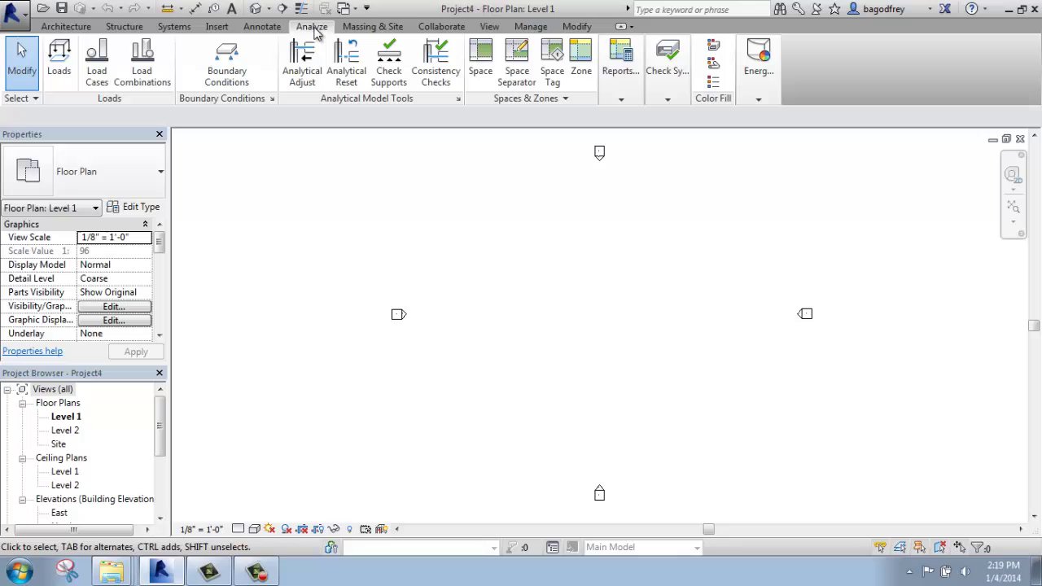
Step: Continue through Massing & Site, Collaborate, View and Manage, ending on the Modify tab
click(349, 27)
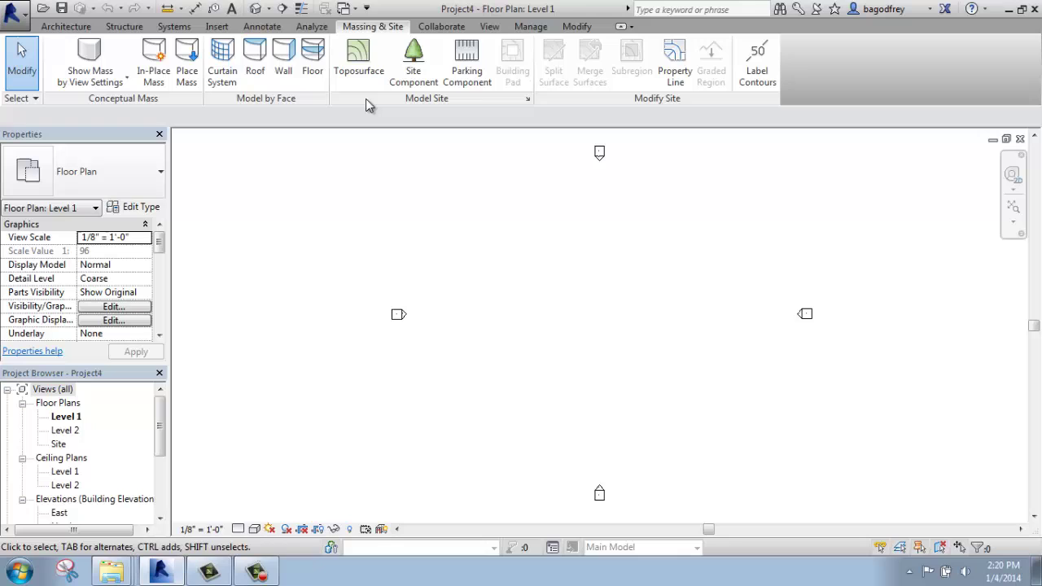
click(439, 26)
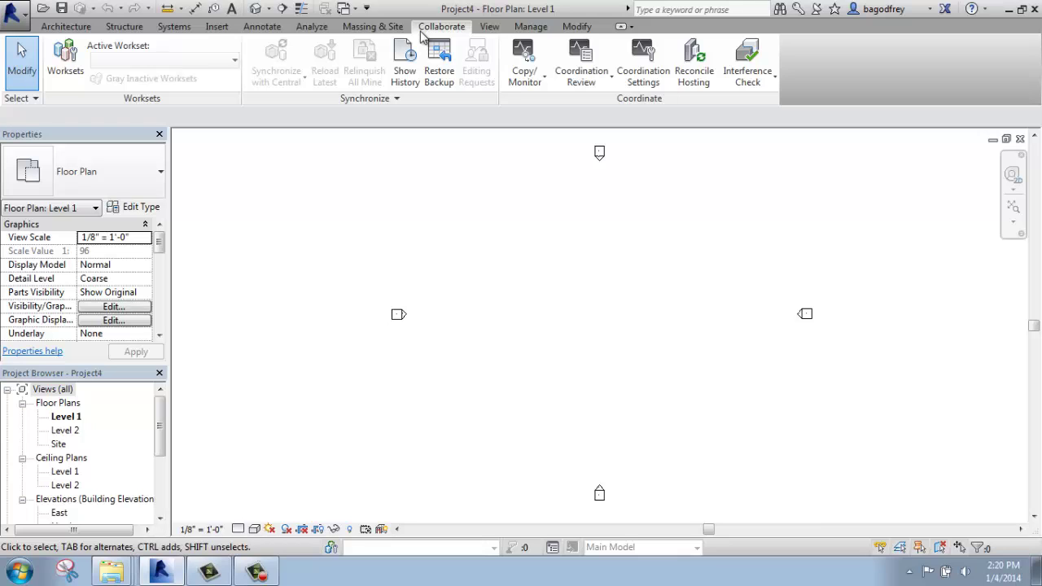
click(487, 26)
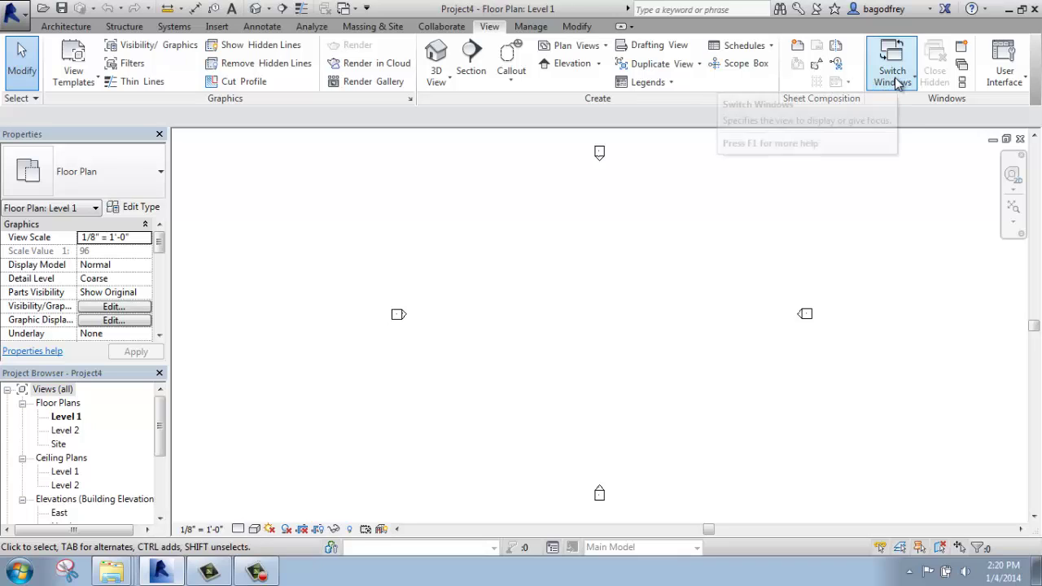
click(534, 26)
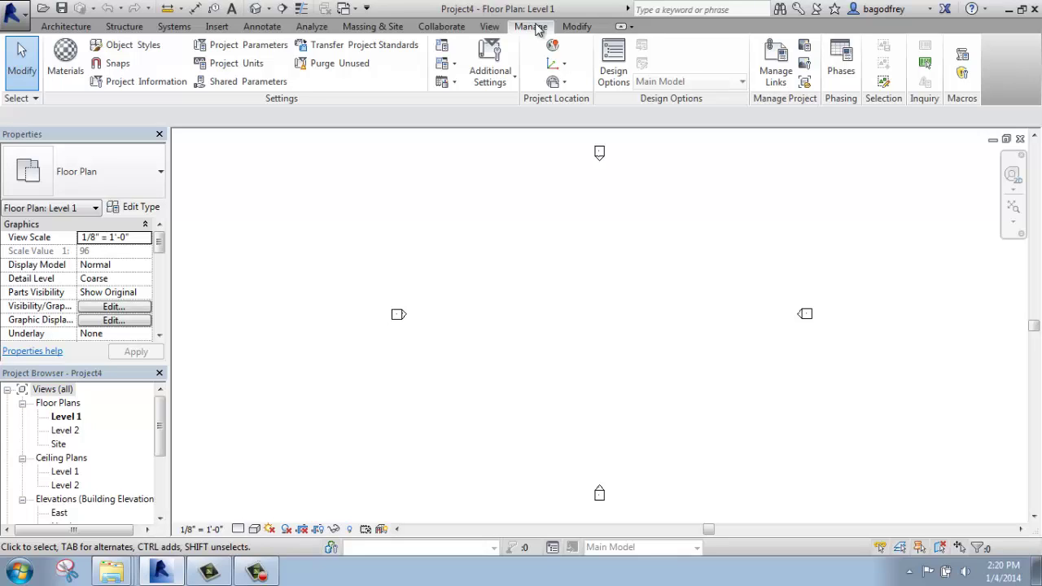
click(577, 26)
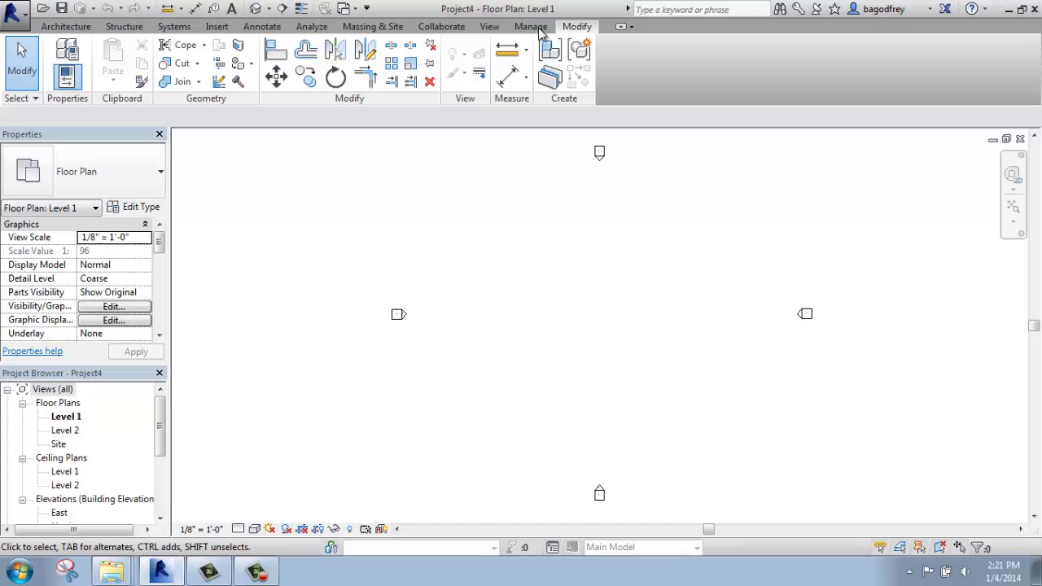
Step: Switch the ribbon to the Architecture tab with its wall, door, window, roof and stair tools
click(72, 27)
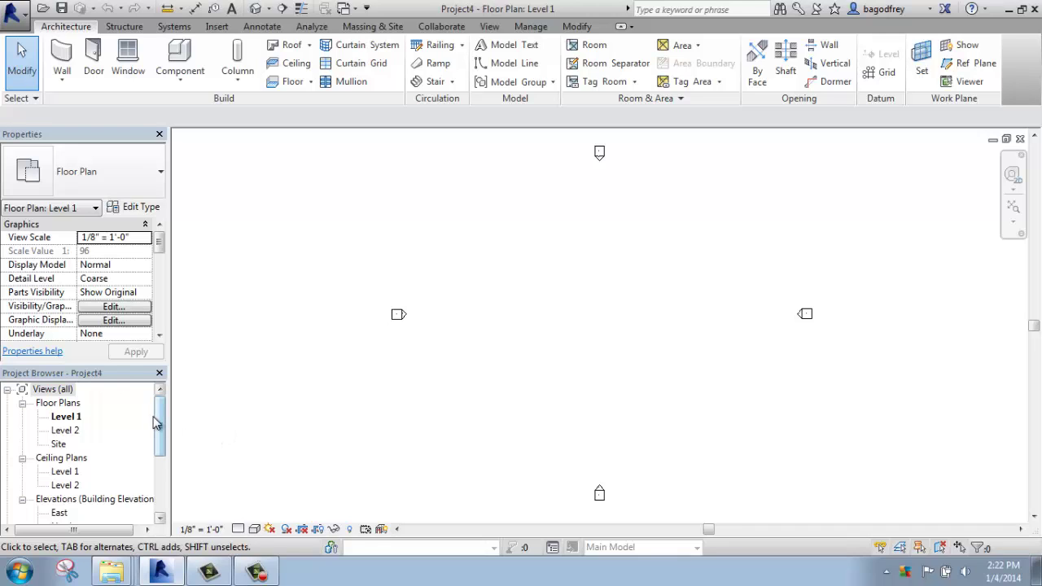
Step: Open the Level 2 floor plan from the Project Browser
drag(159, 420, 103, 477)
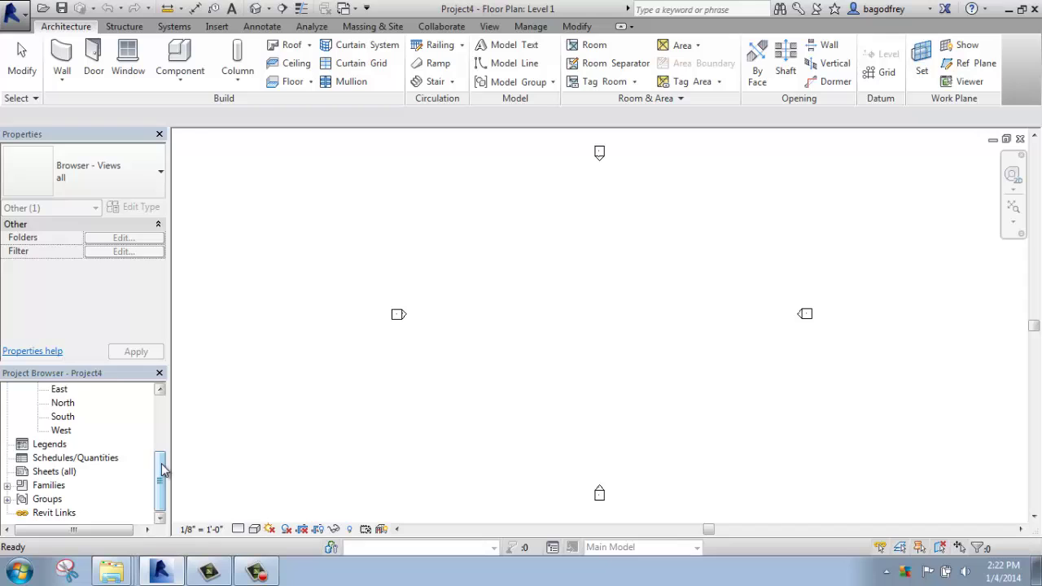
drag(160, 466, 167, 407)
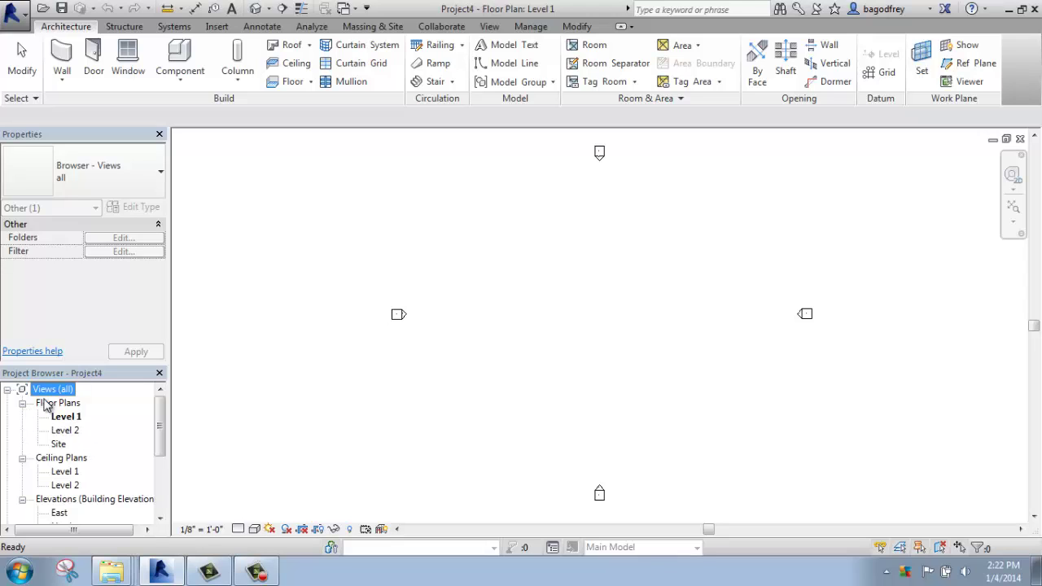
double_click(70, 434)
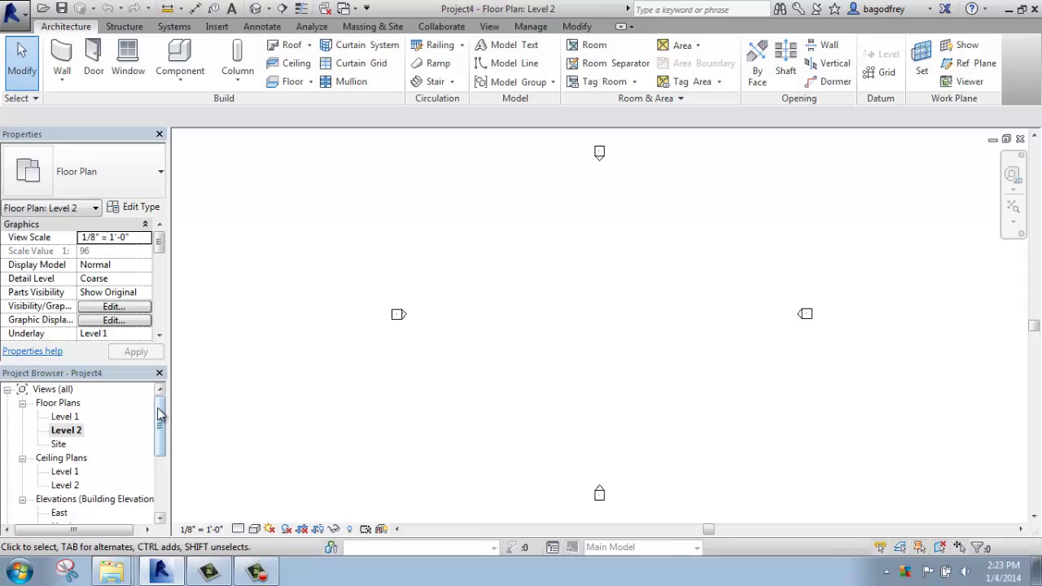
Step: Compare the Level 1, Site and Level 2 plan properties, then open the Level 1 ceiling plan
mouse_move(160, 415)
mouse_down()
mouse_move(154, 481)
mouse_move(160, 413)
mouse_up()
click(86, 433)
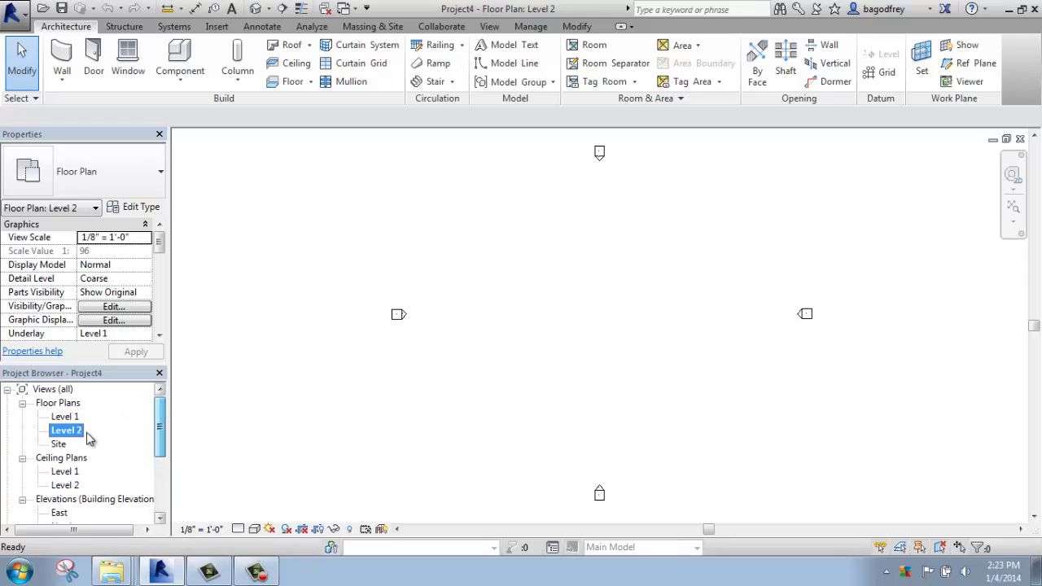
click(64, 417)
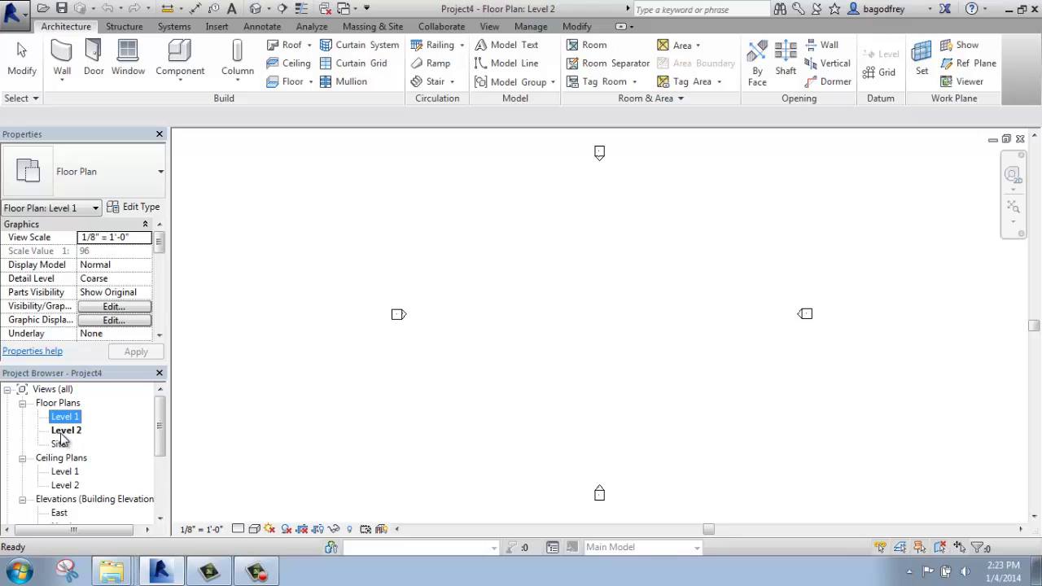
click(57, 446)
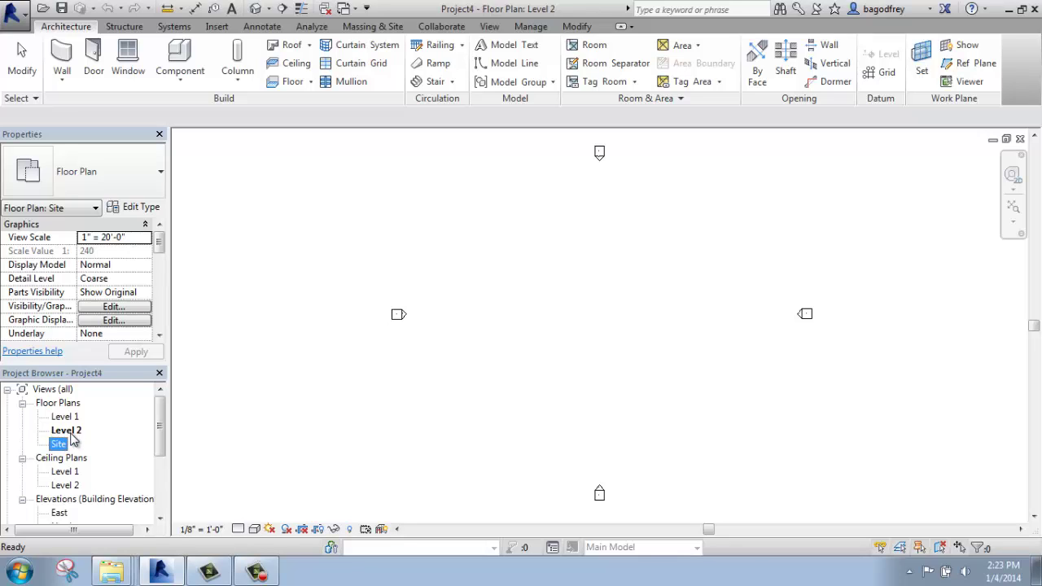
click(67, 430)
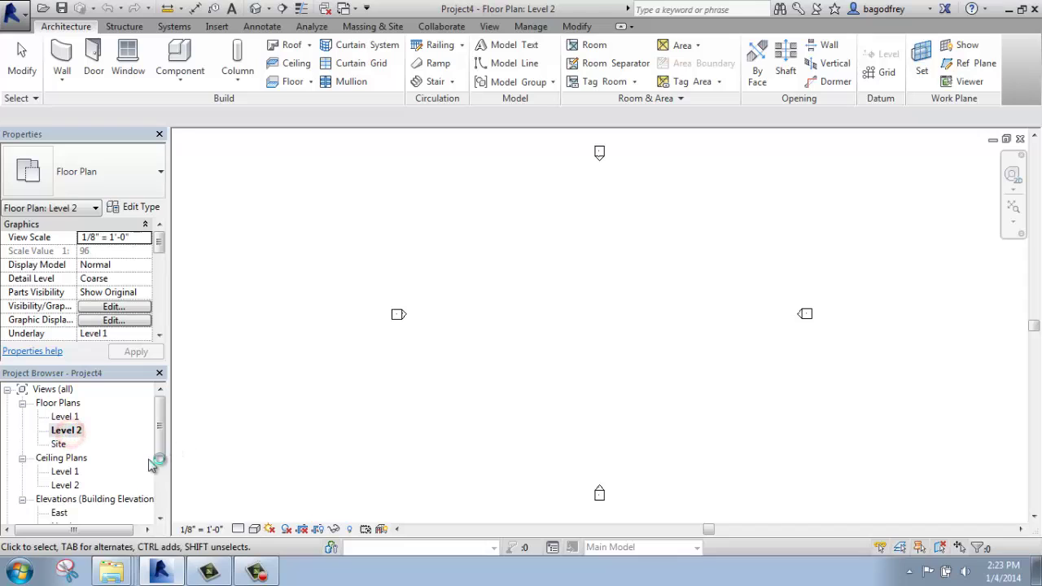
click(66, 472)
double_click(66, 473)
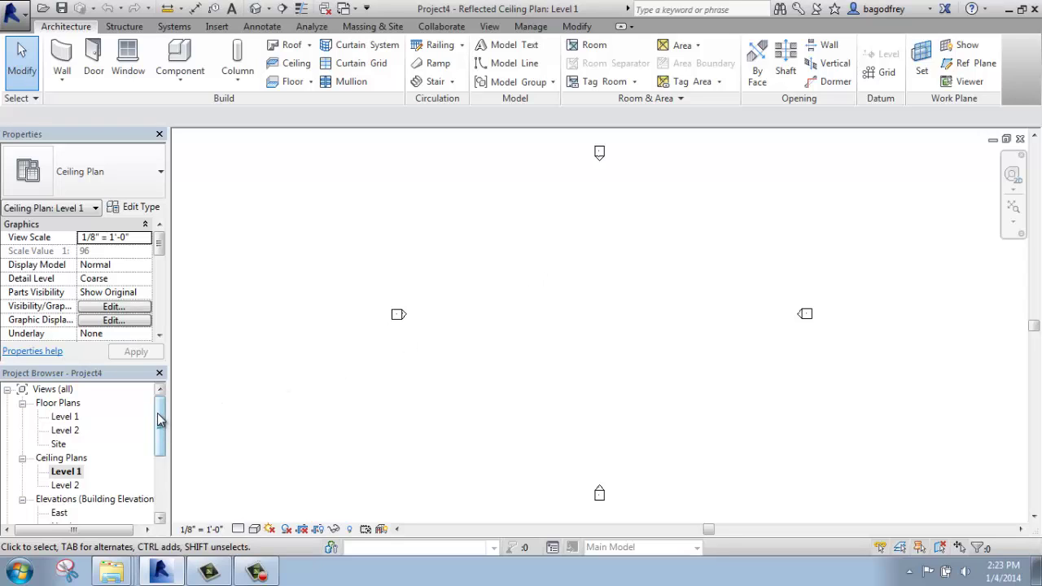
Step: Check the East and North elevations, open the South elevation and select the Level 1 line
drag(158, 413, 158, 446)
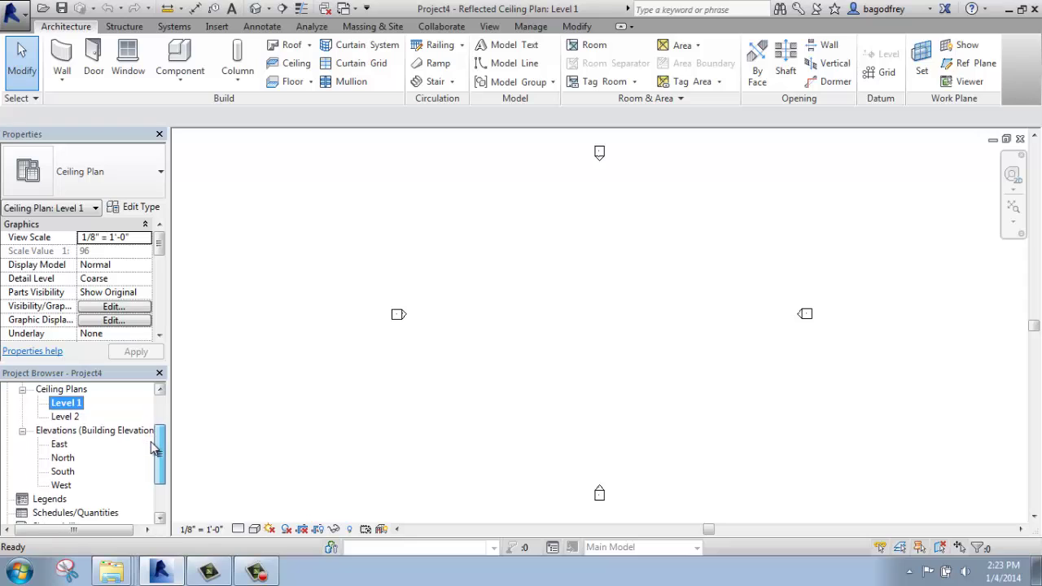
click(55, 445)
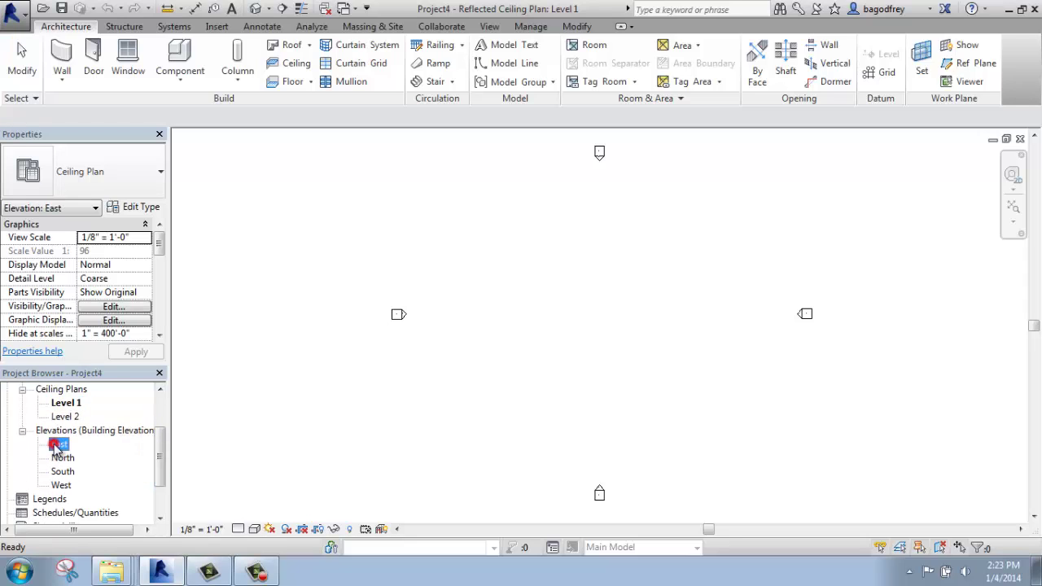
click(61, 459)
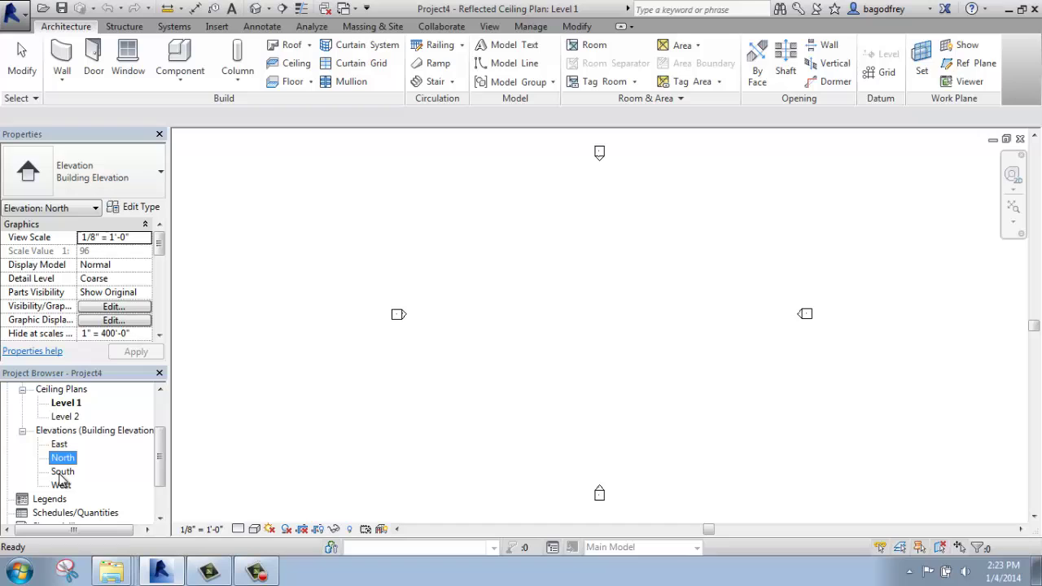
click(62, 472)
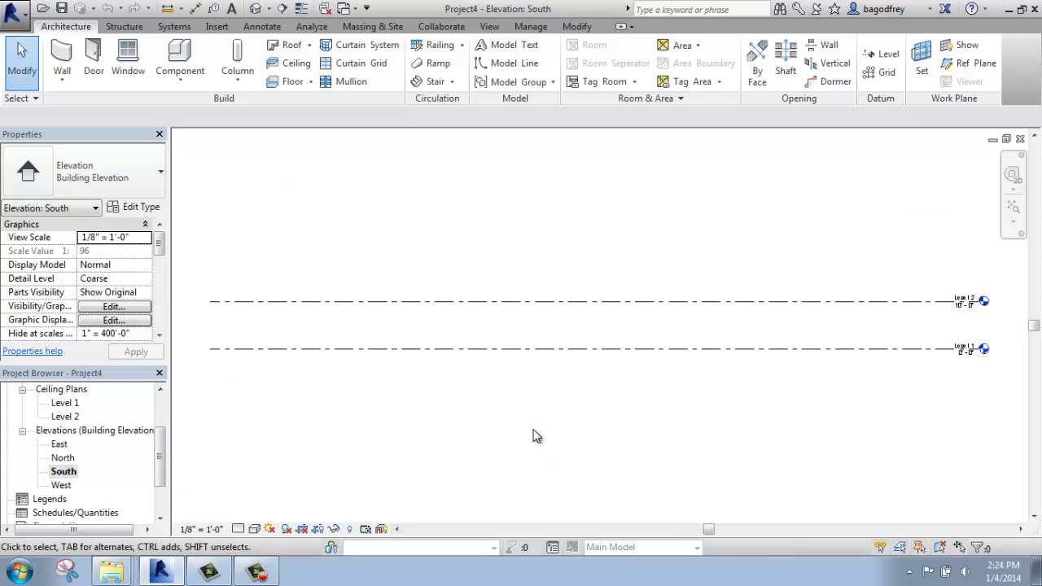
click(277, 349)
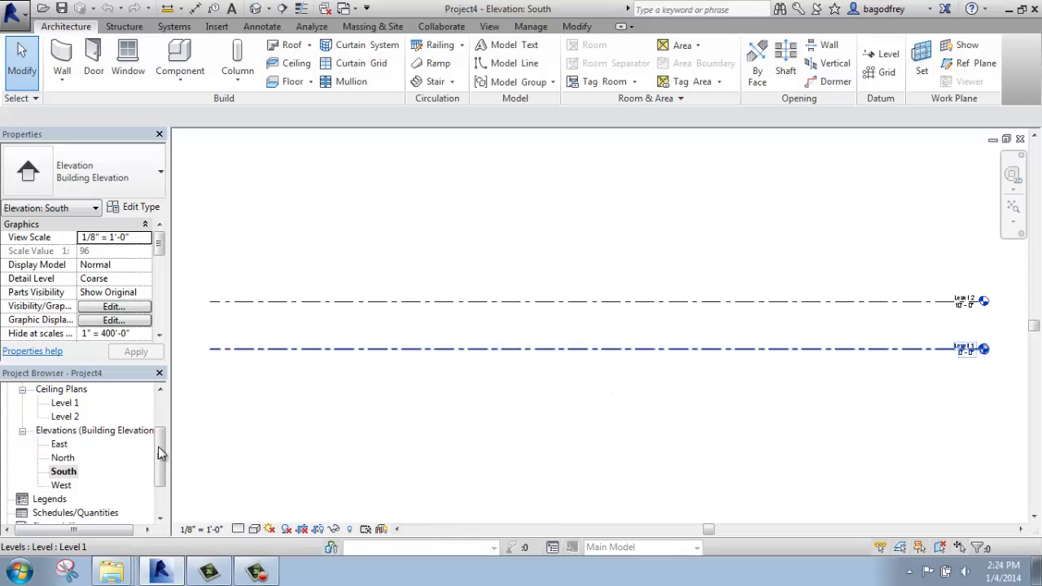
drag(161, 442, 159, 435)
Step: Reopen the Level 1 floor plan from the Project Browser's Floor Plans list
double_click(65, 416)
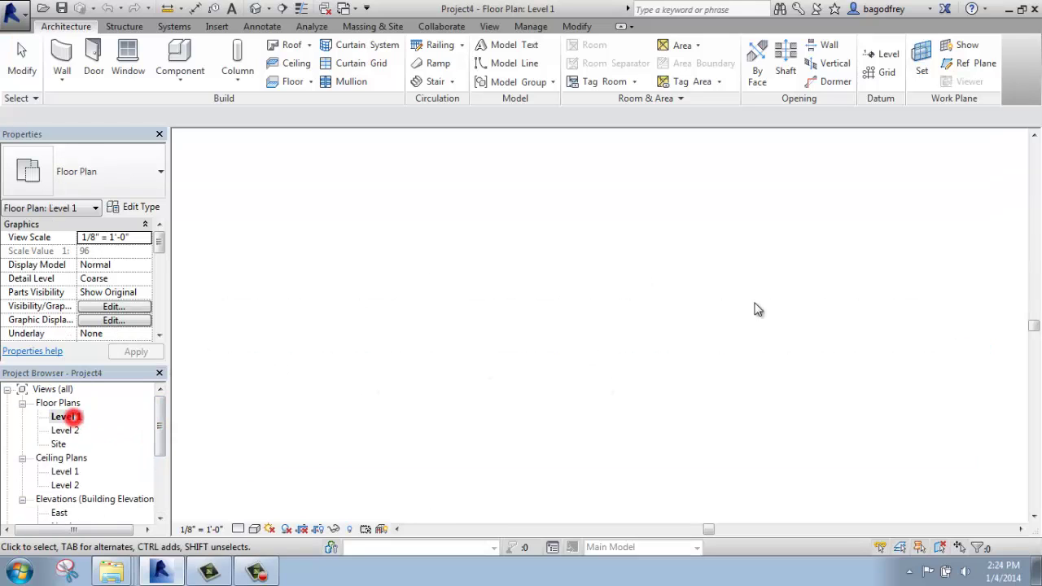